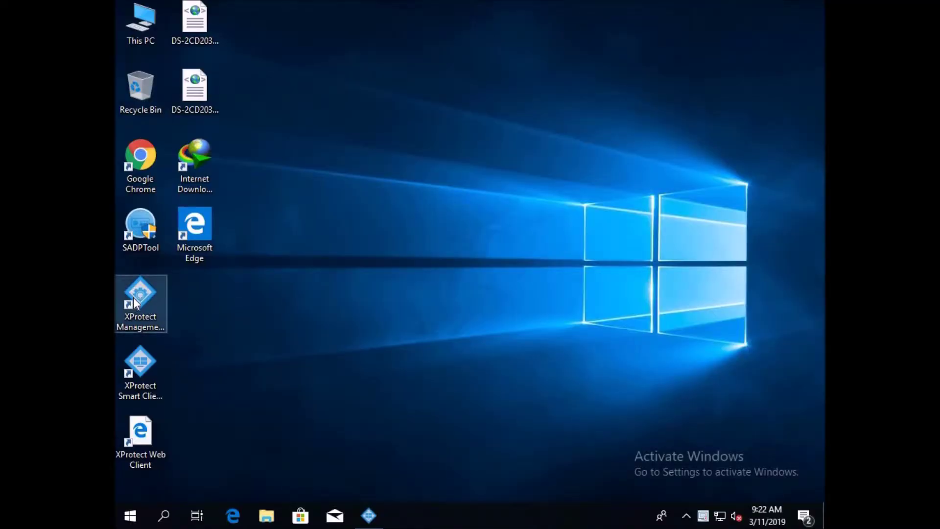
- Launch XProtect Management Client 2018 R2 from its desktop shortcut, zooming in with Magnifier
key("super+plus")
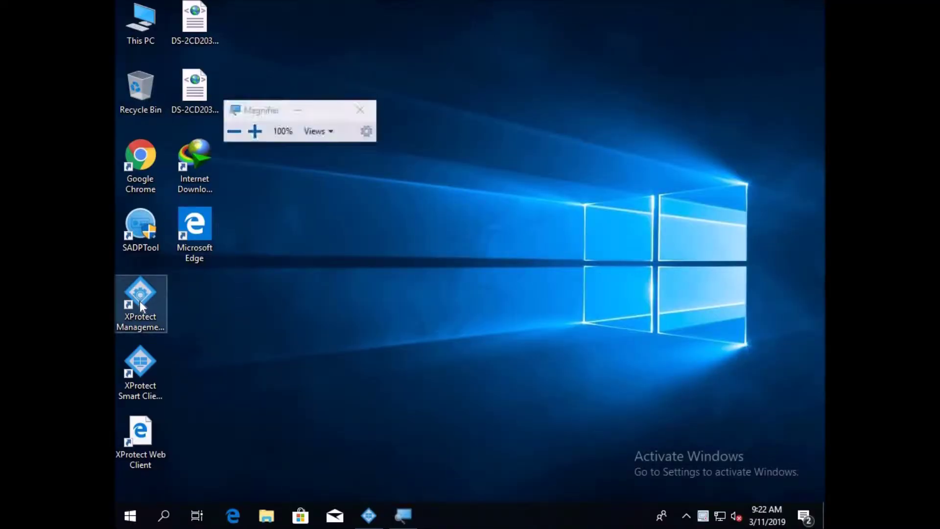
key("super+plus")
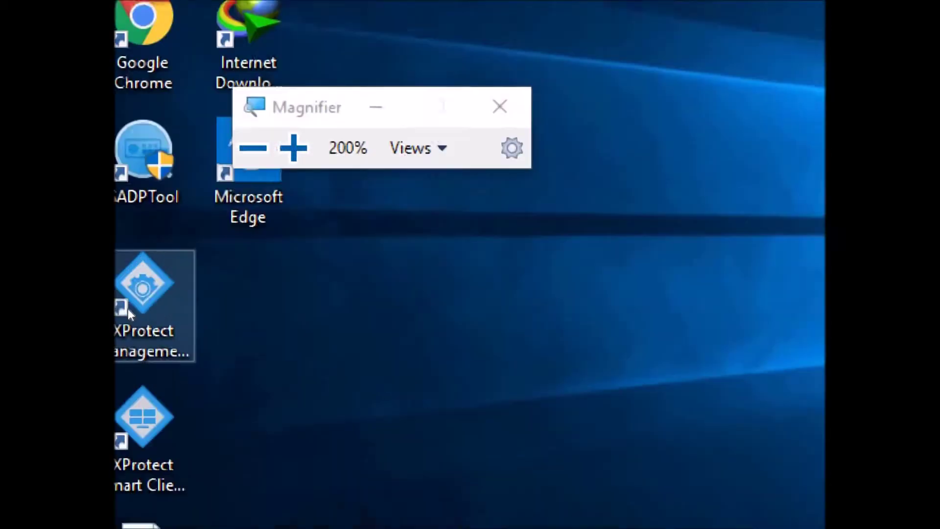
left_click(140, 294)
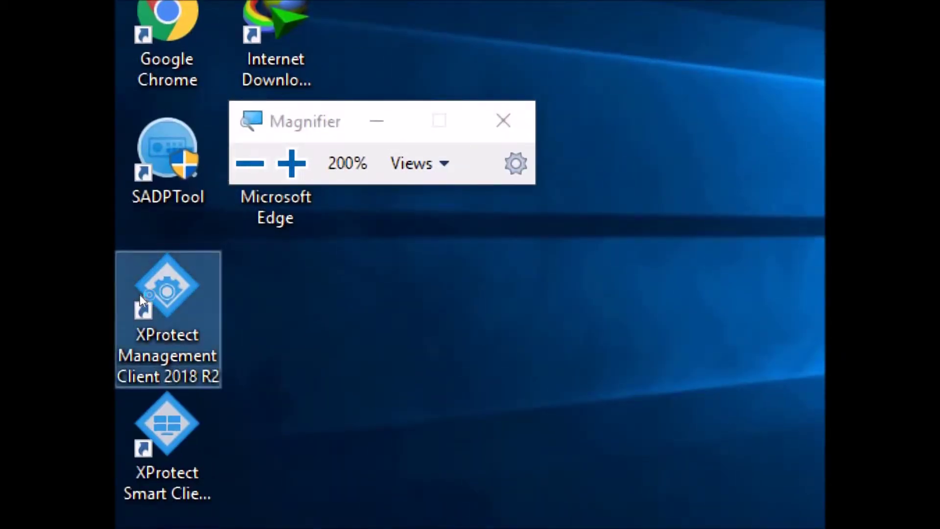
key("super+minus")
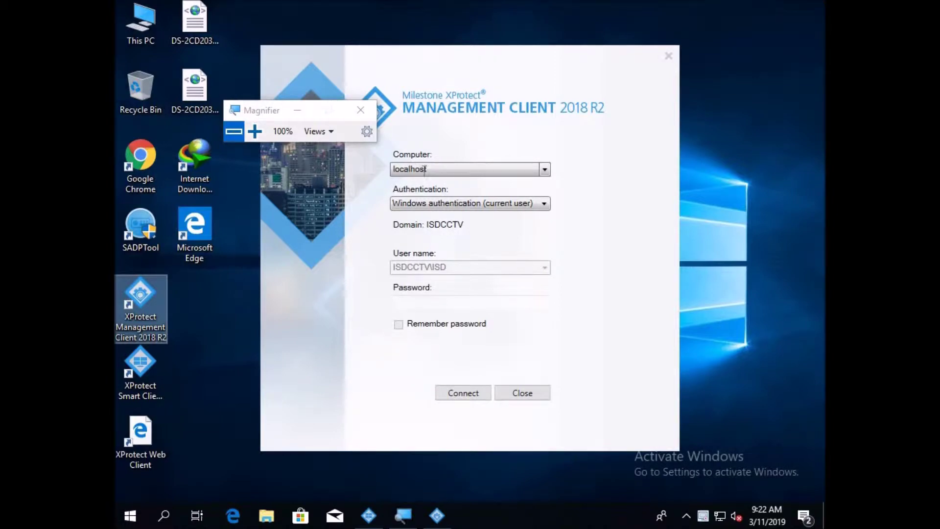
- Connect to localhost using 'Windows authentication (current user)'
left_click(492, 203)
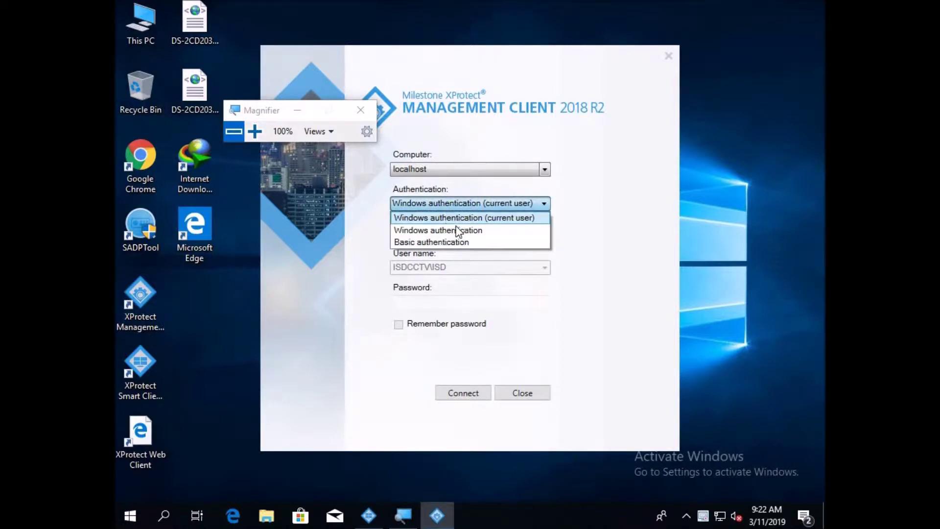
left_click(447, 204)
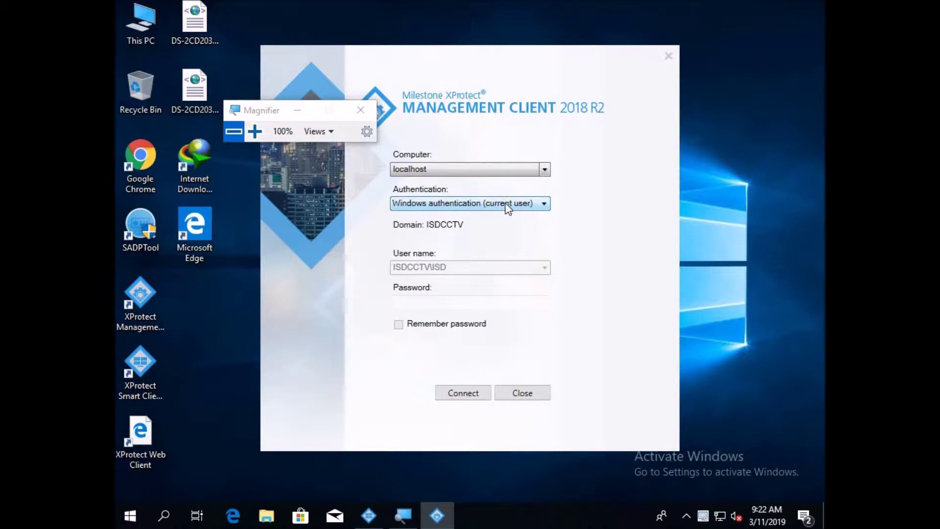
left_click(464, 399)
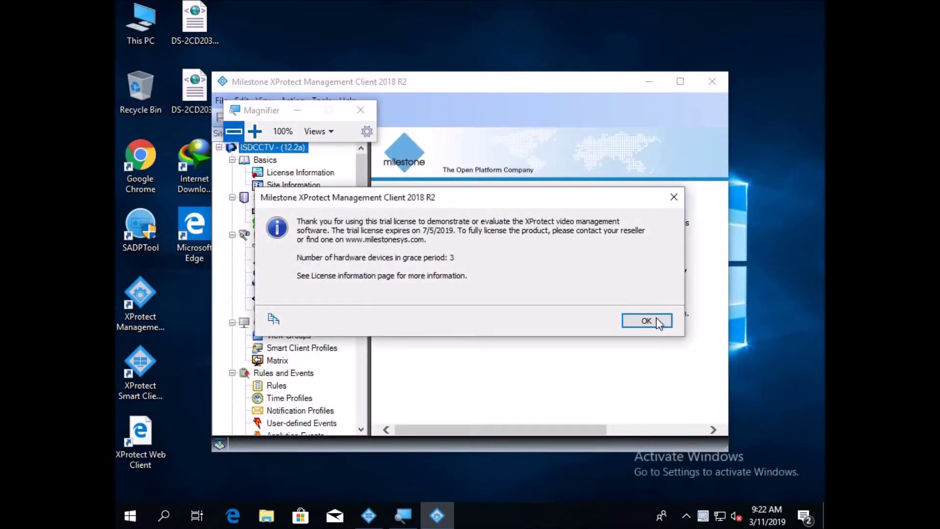
- Dismiss the trial license notice, maximize the window, and close Magnifier
key("Return")
left_click(680, 82)
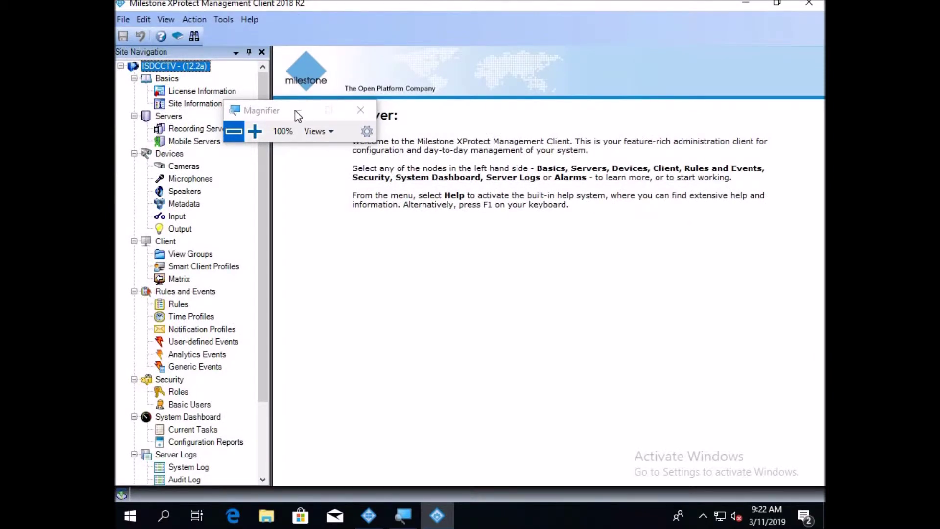
key("super+Escape")
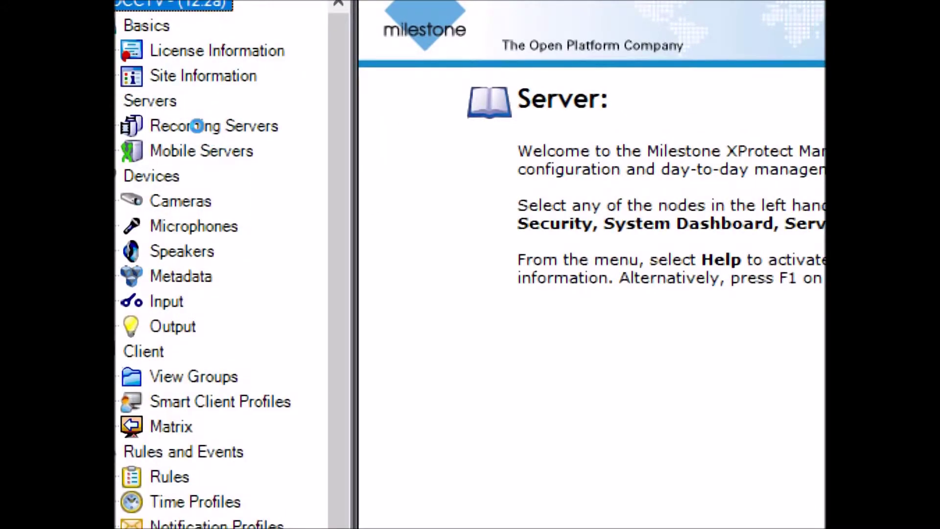
- Show Recording Servers and bring up the context menu for DESKTOP-1NNTNEP
left_click(186, 126)
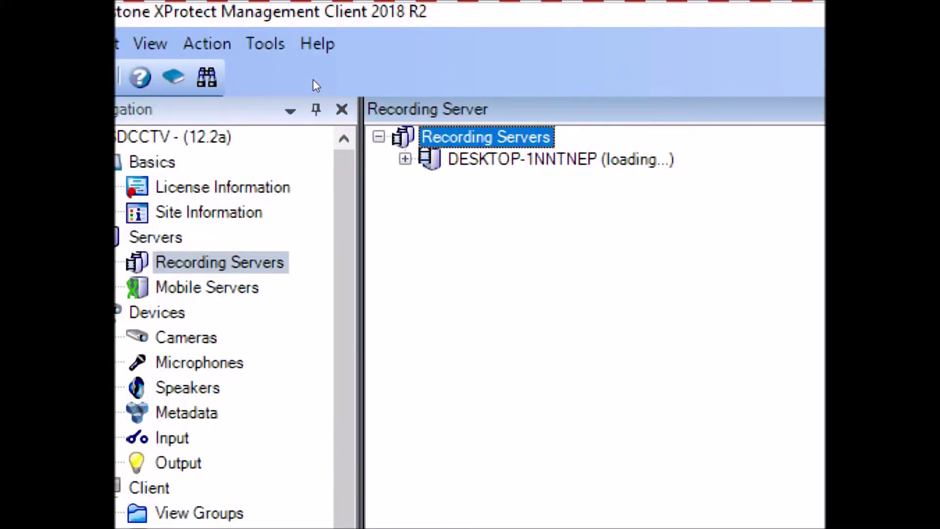
key("Down")
key("shift+F10")
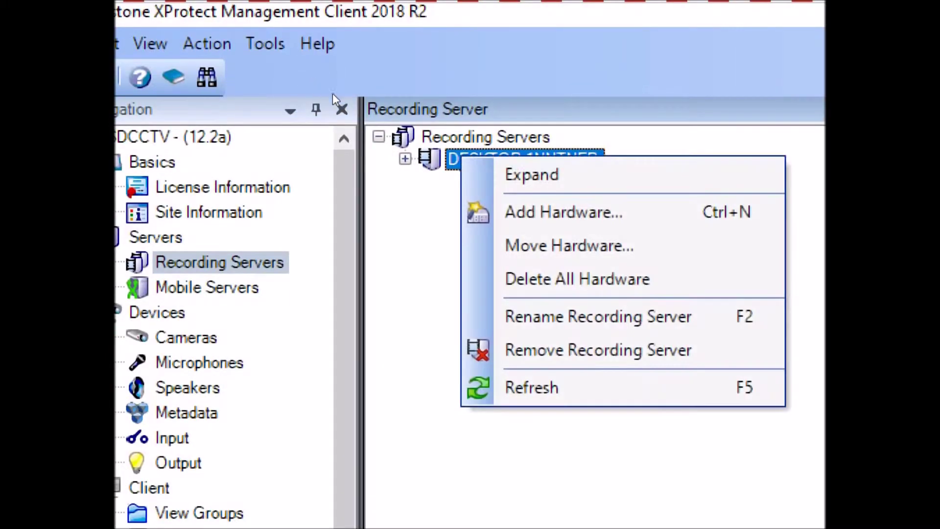
- Start the Add Hardware wizard for DESKTOP-1NNTNEP from its context menu
key("Down")
key("Down")
key("Return")
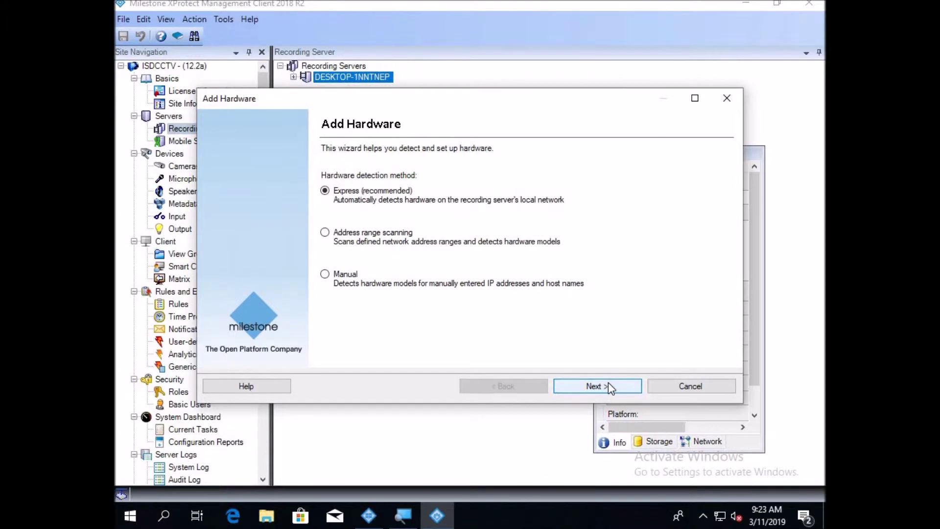
- Use Express detection, update the admin password, and detect HikVision cameras 10.10.10.3 and 10.10.10.8
left_click(608, 387)
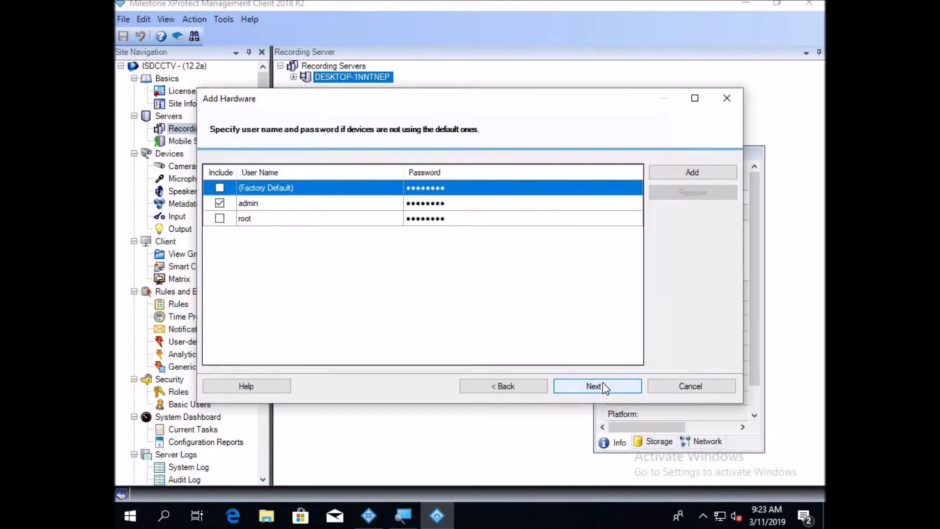
left_click(275, 207)
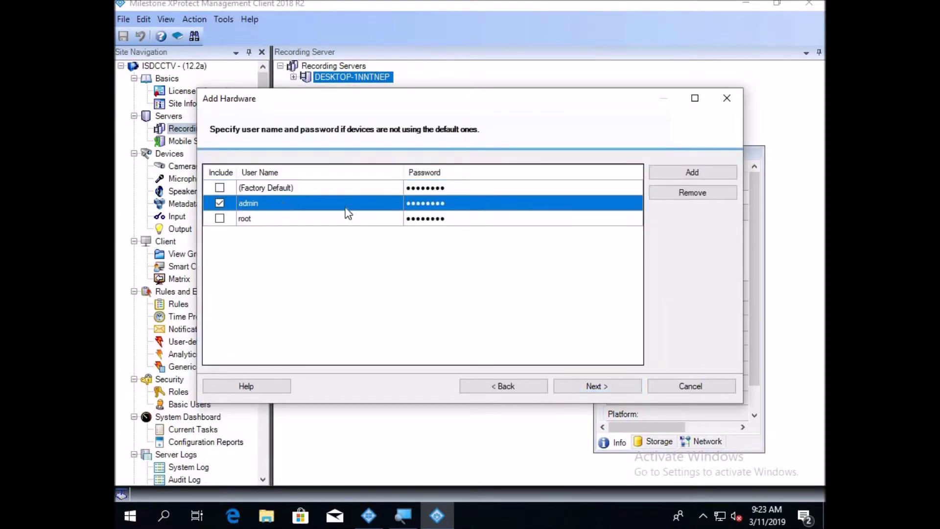
left_click(467, 202)
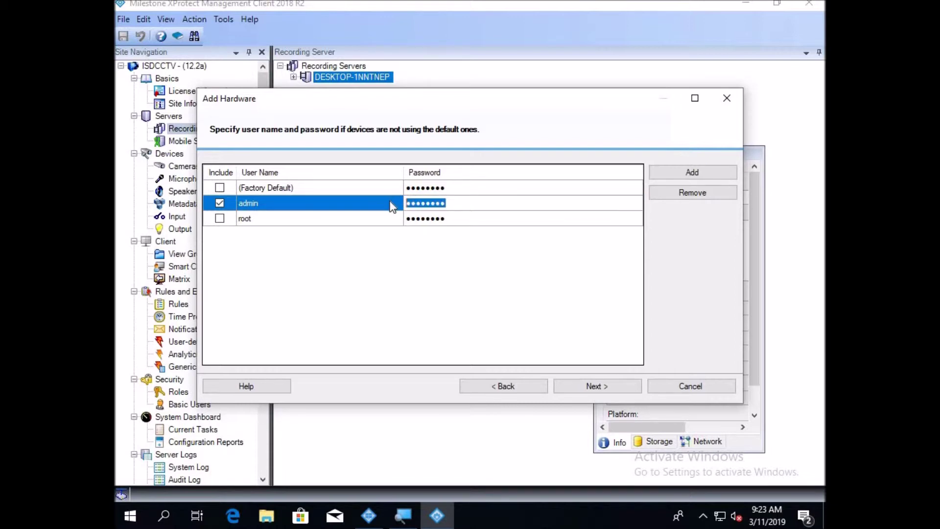
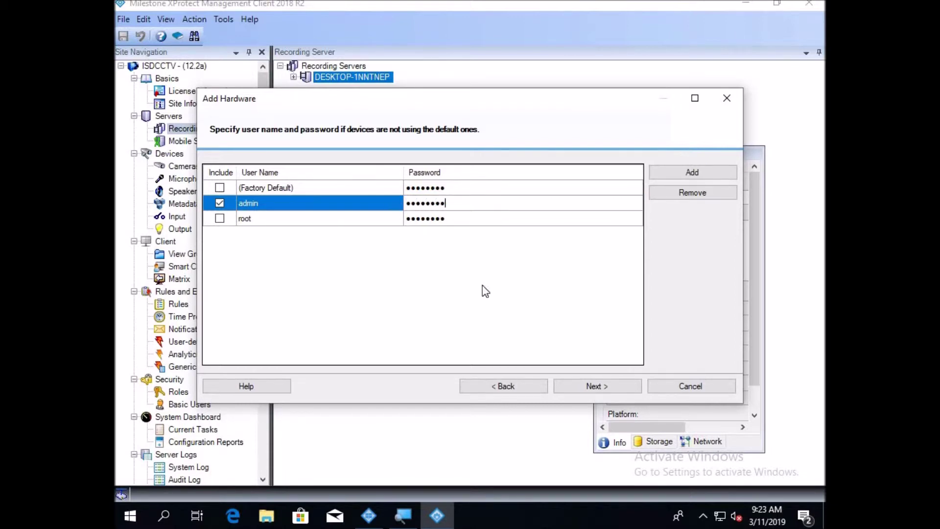
left_click(594, 390)
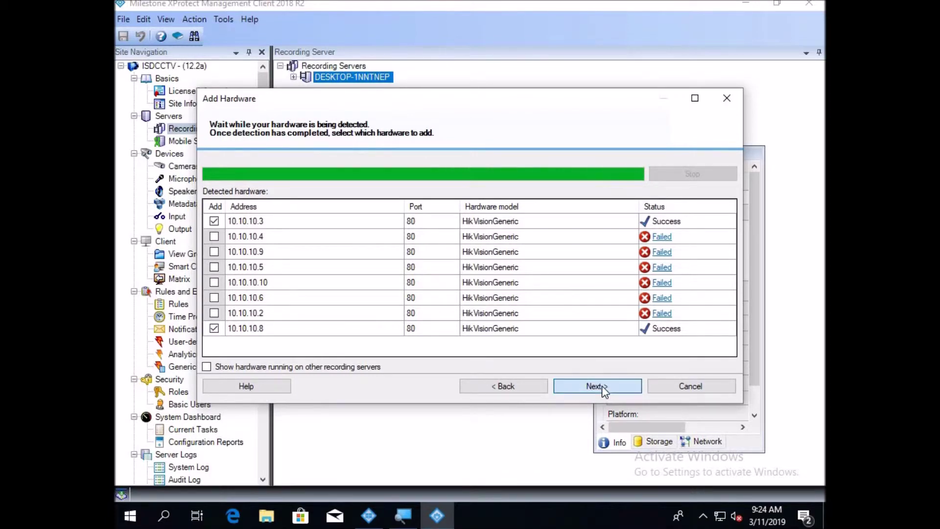
left_click(601, 388)
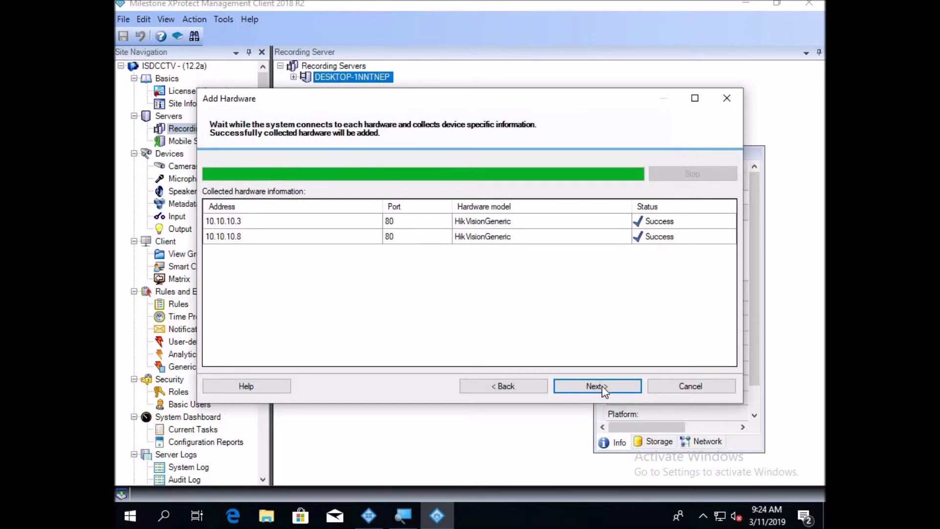
- Keep both HikVision devices enabled with their auto-generated names and continue
left_click(602, 385)
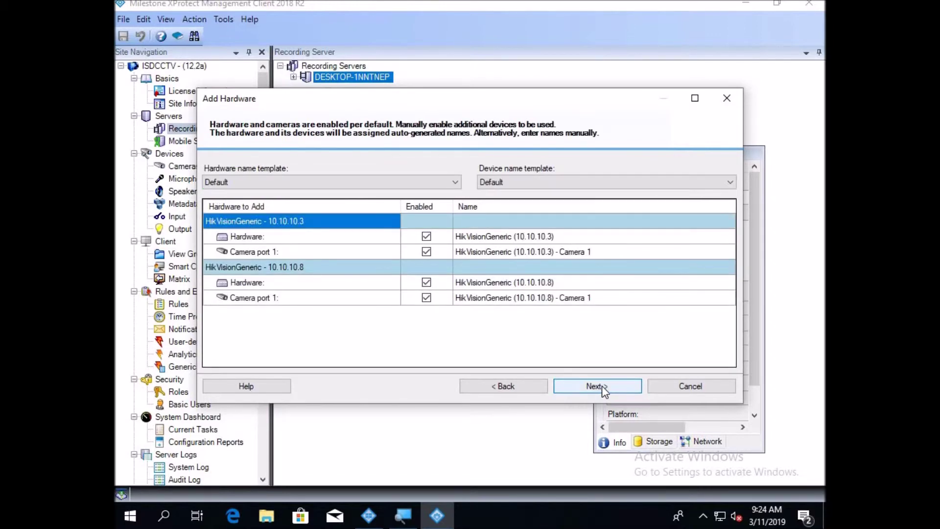
left_click(602, 386)
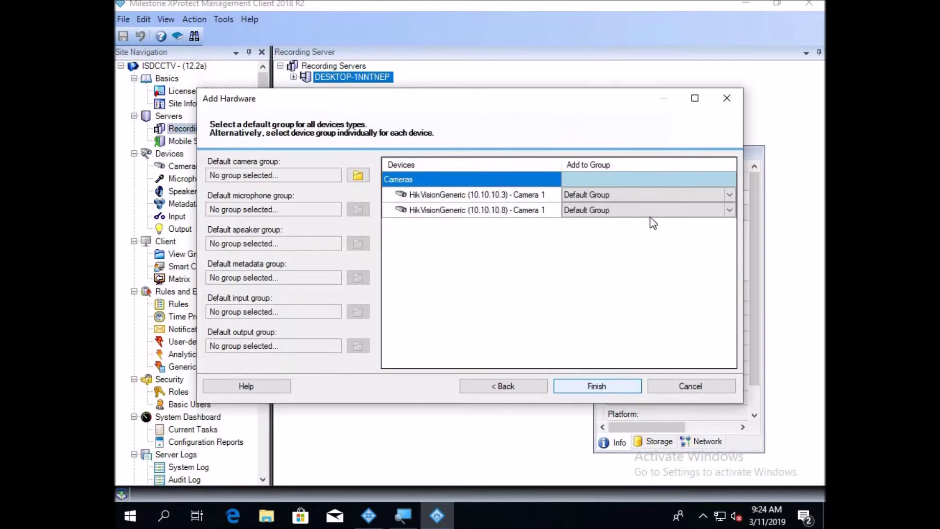
- Assign the first HikVision camera to the Cafeteria C1 group
left_click(669, 196)
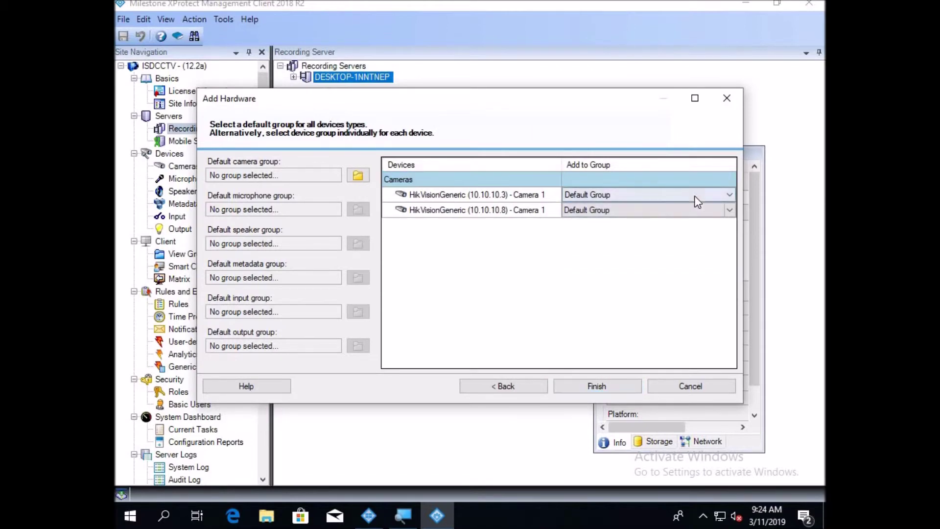
left_click(726, 193)
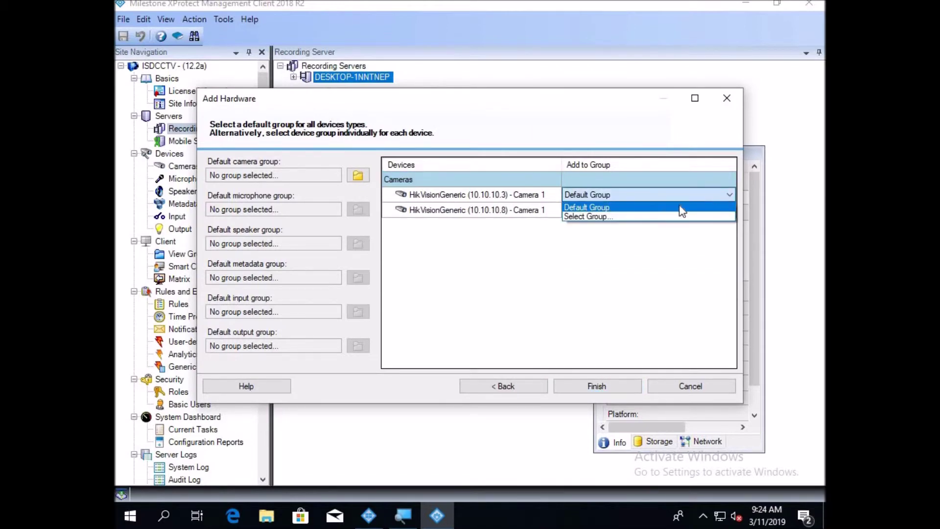
left_click(623, 216)
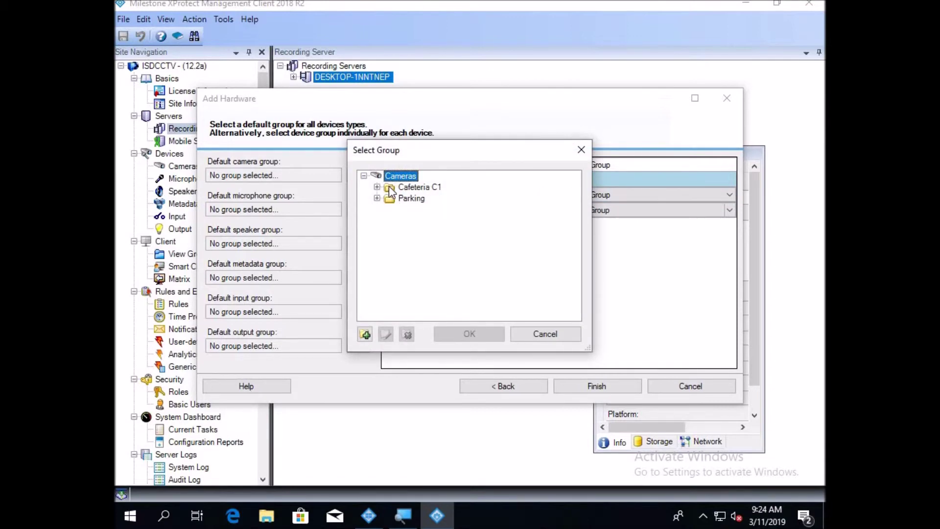
left_click(418, 186)
left_click(470, 334)
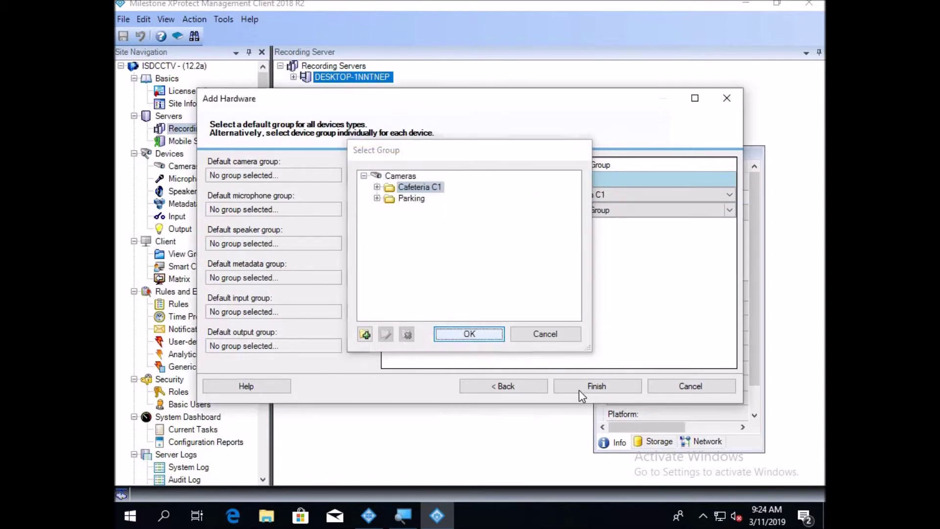
- Assign the second HikVision camera to Cafeteria C1 and finish the wizard
left_click(729, 209)
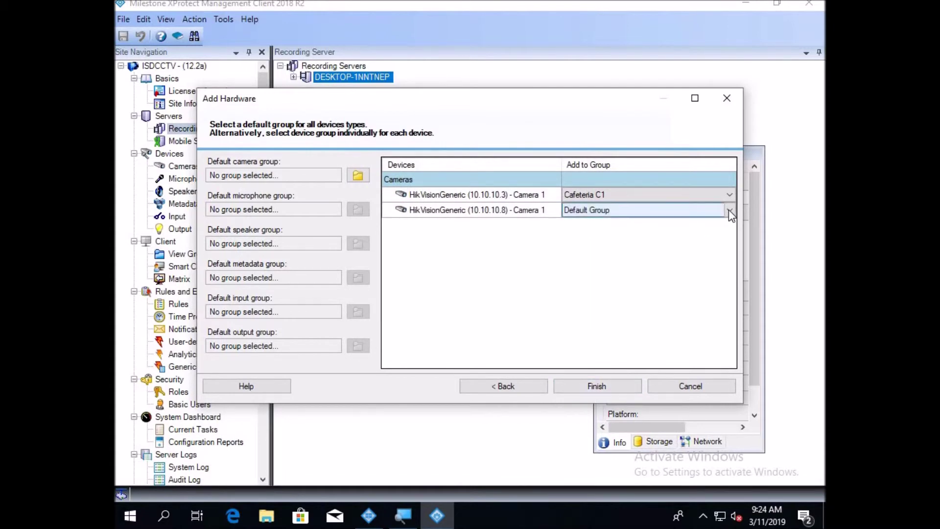
left_click(729, 210)
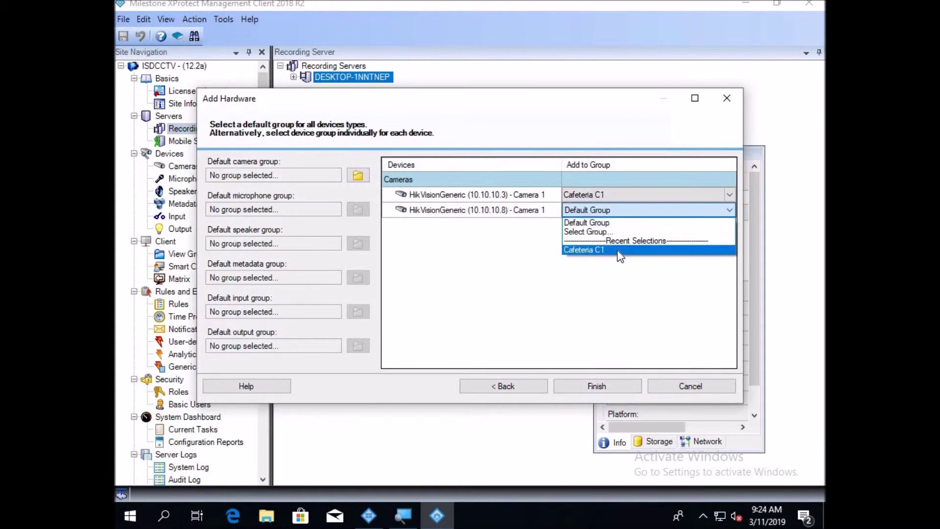
left_click(617, 250)
left_click(599, 386)
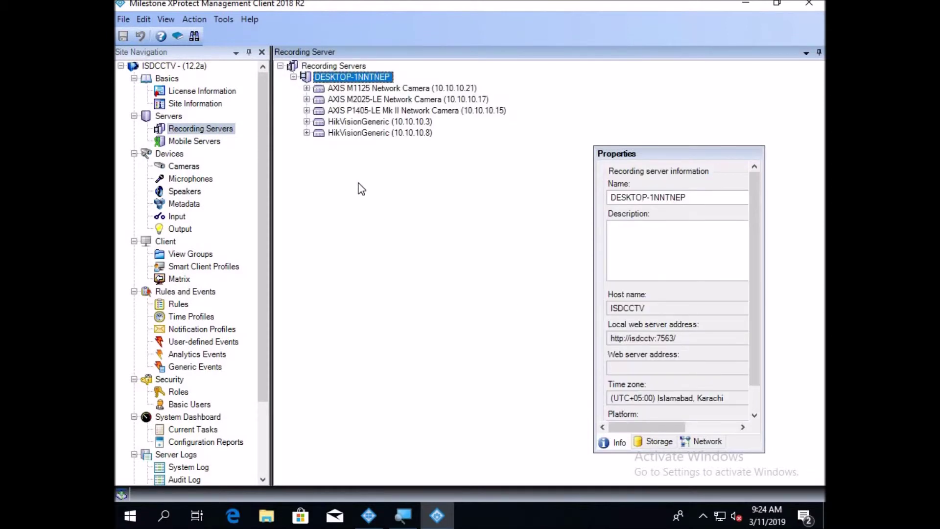
- Check Camera 1 under devices 10.10.10.3 and 10.10.10.8, then minimize the client
left_click(308, 120)
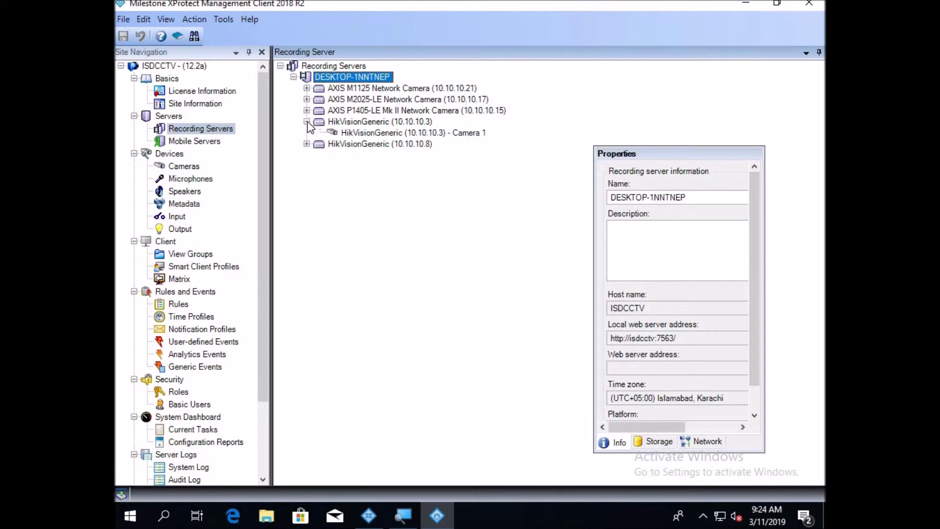
left_click(353, 138)
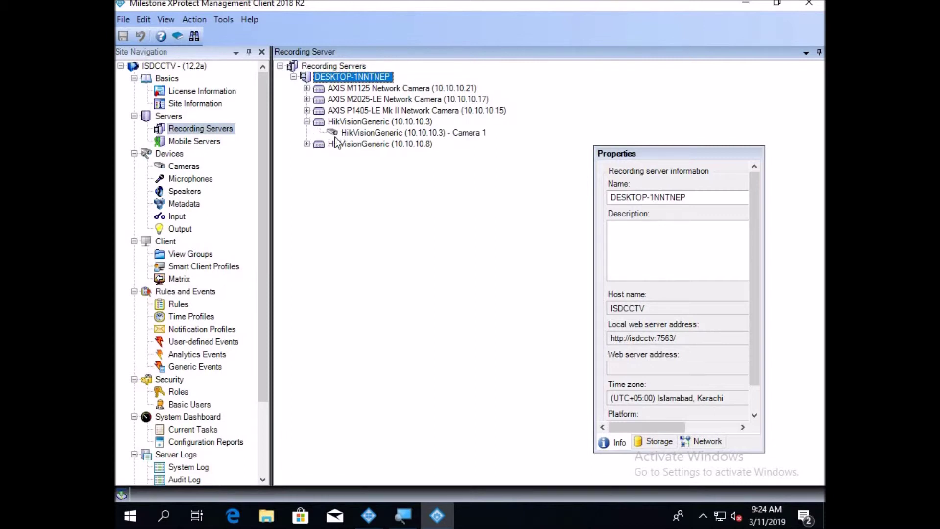
left_click(307, 144)
left_click(352, 155)
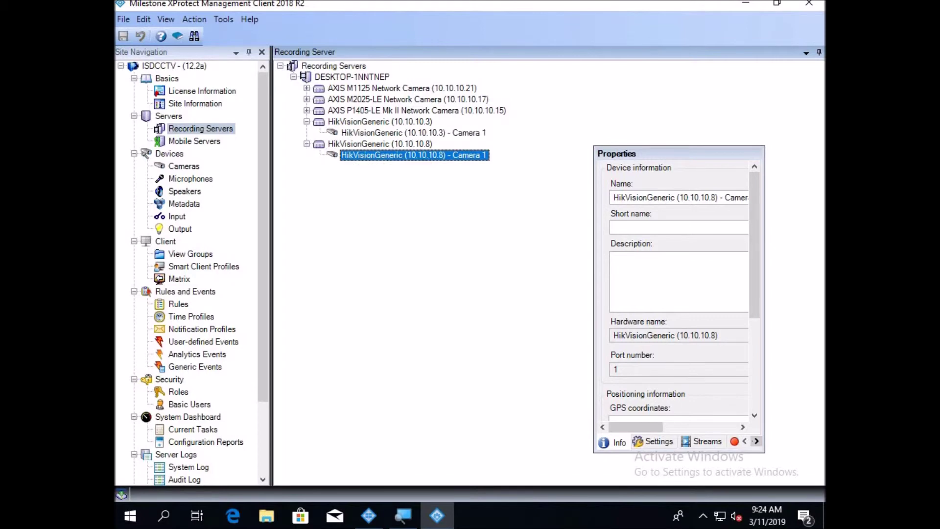
left_click(752, 4)
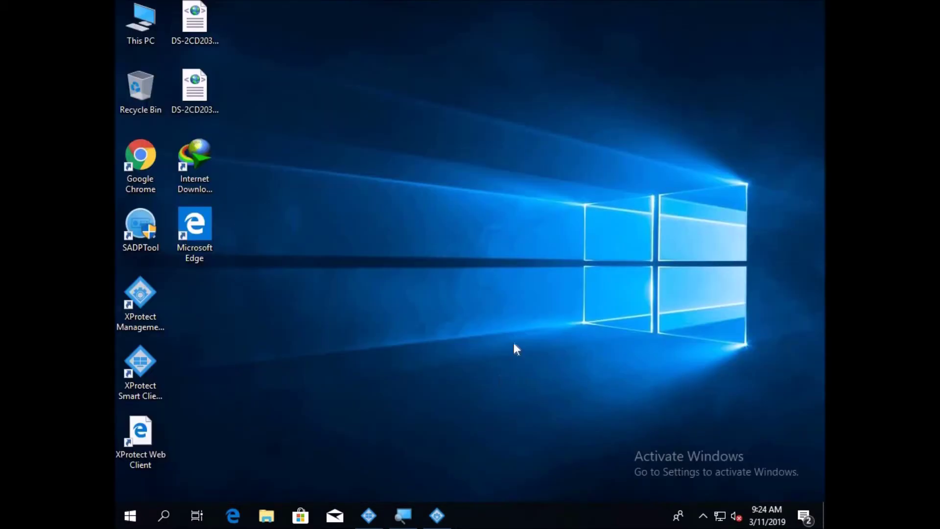
- Launch XProtect Smart Client and connect to localhost with Windows authentication
double_click(144, 389)
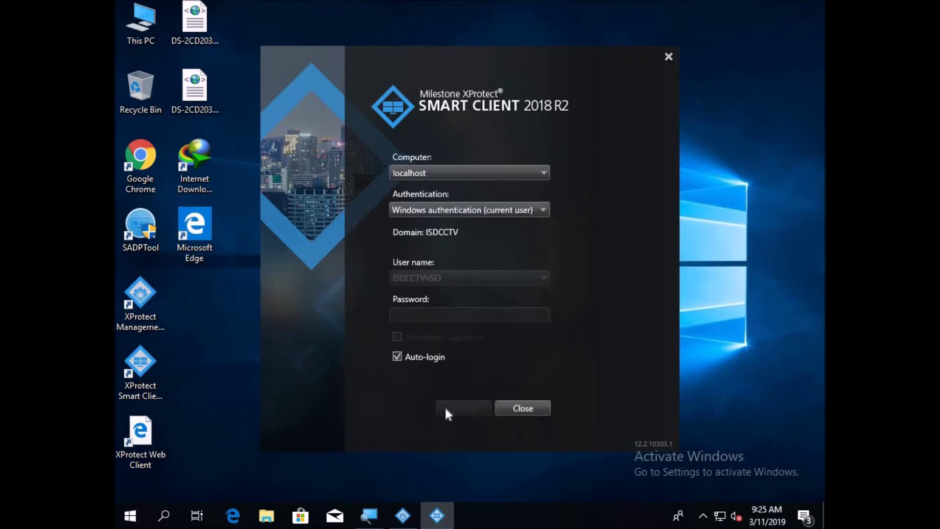
left_click(445, 410)
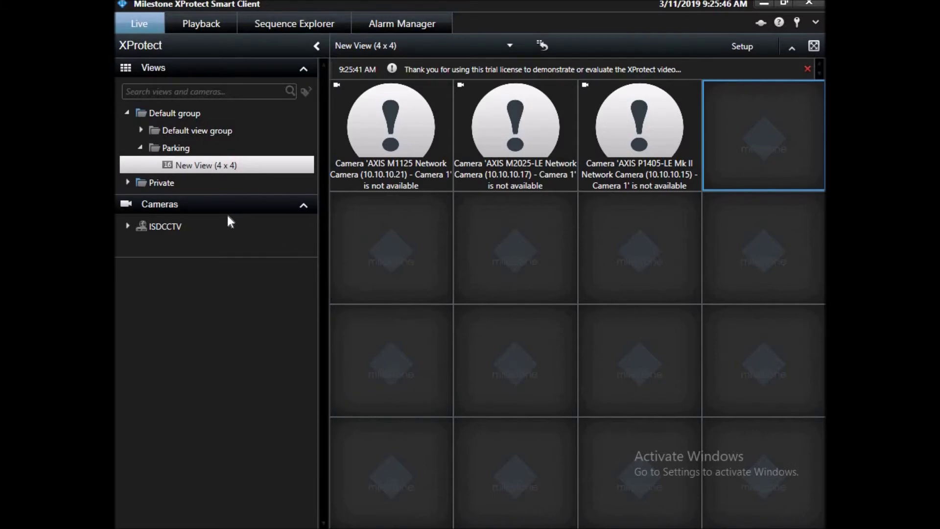
- Drag camera 10.10.10.3 from ISDCCTV > Cafeteria C1 into the second-row first tile
left_click(127, 227)
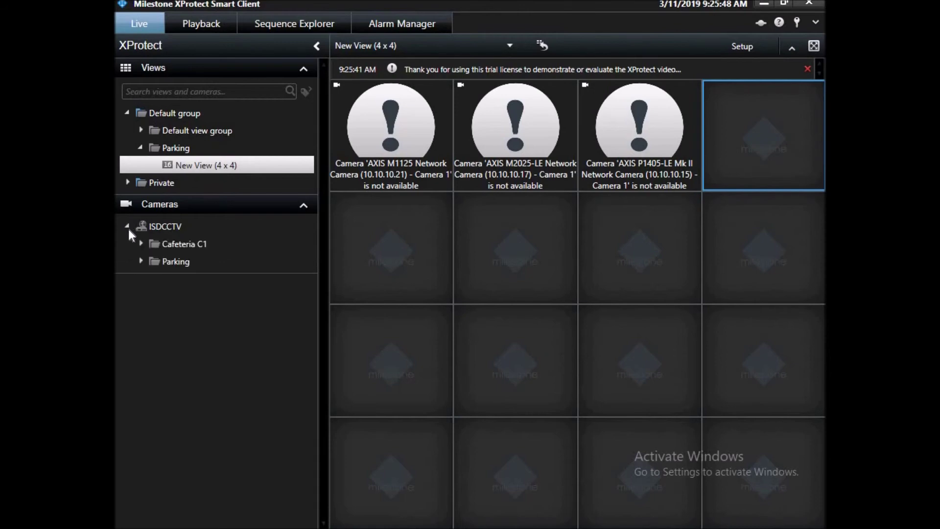
left_click(141, 244)
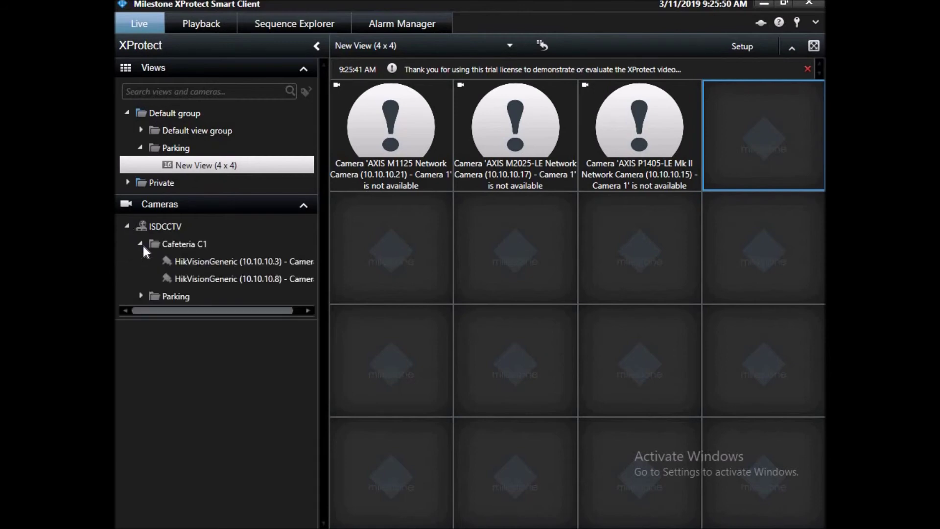
left_click_drag(182, 261, 330, 253)
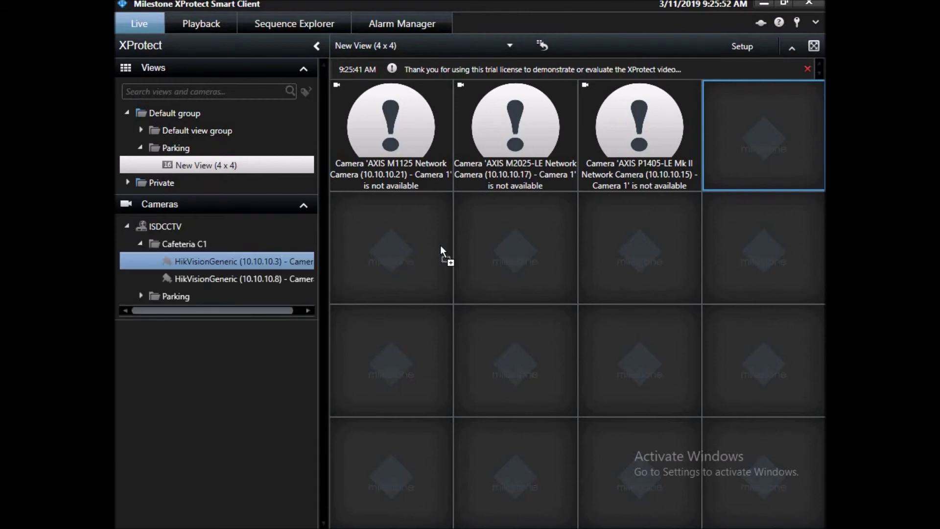
left_click_drag(727, 158, 398, 234)
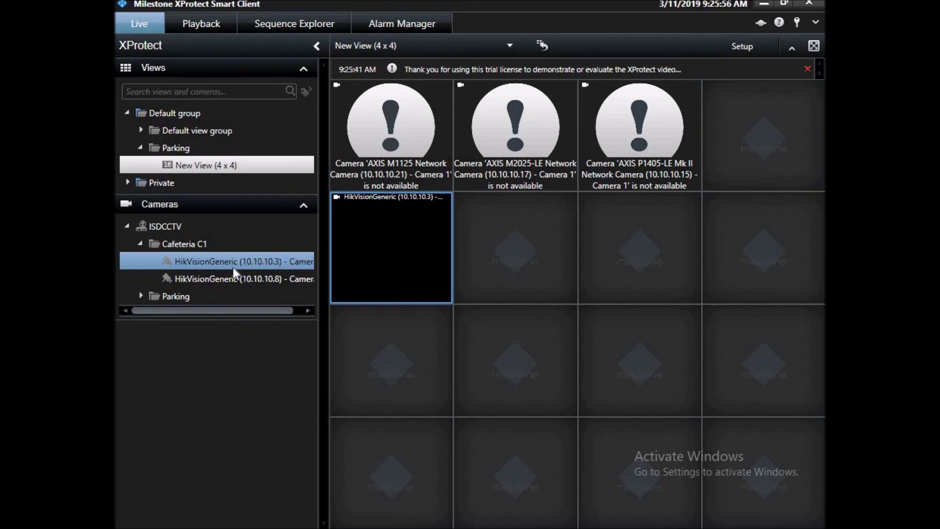
left_click(184, 280)
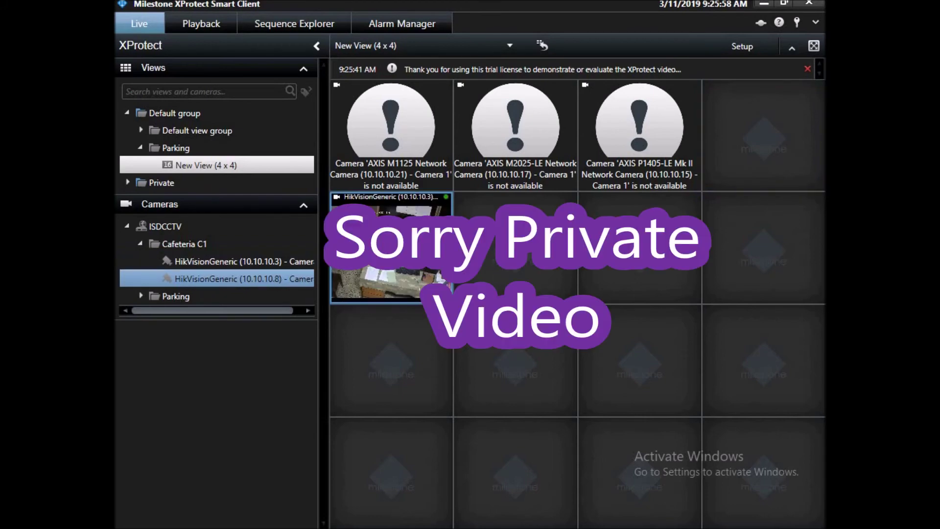